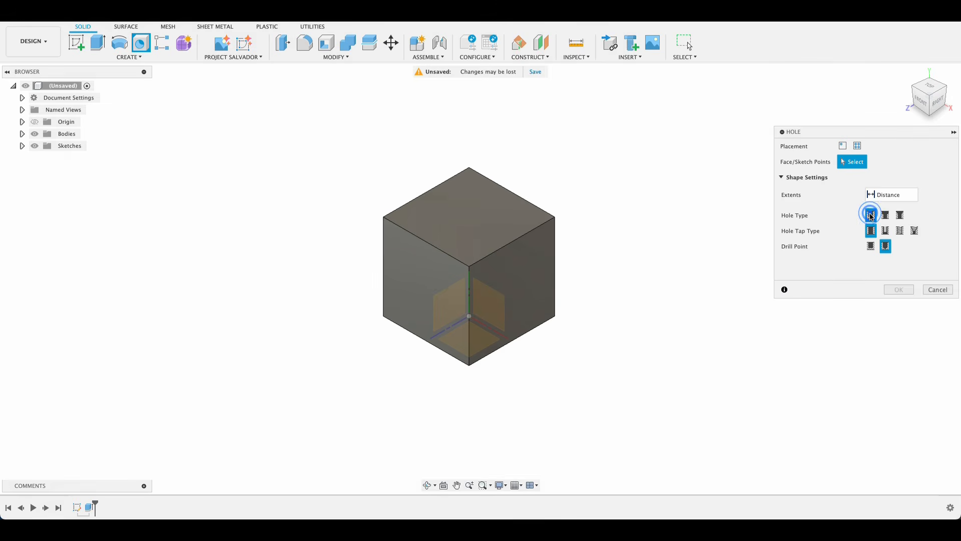
# Place a trial hole on the cube's top face and preview counterbore and countersink types with clearance, tapped and taper tapped options
pyautogui.click(467, 214)
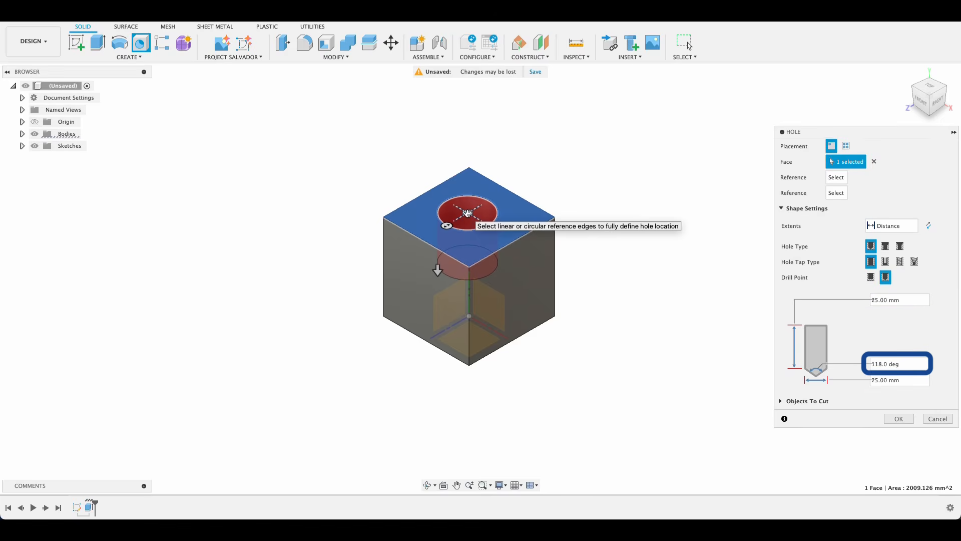
pyautogui.click(885, 246)
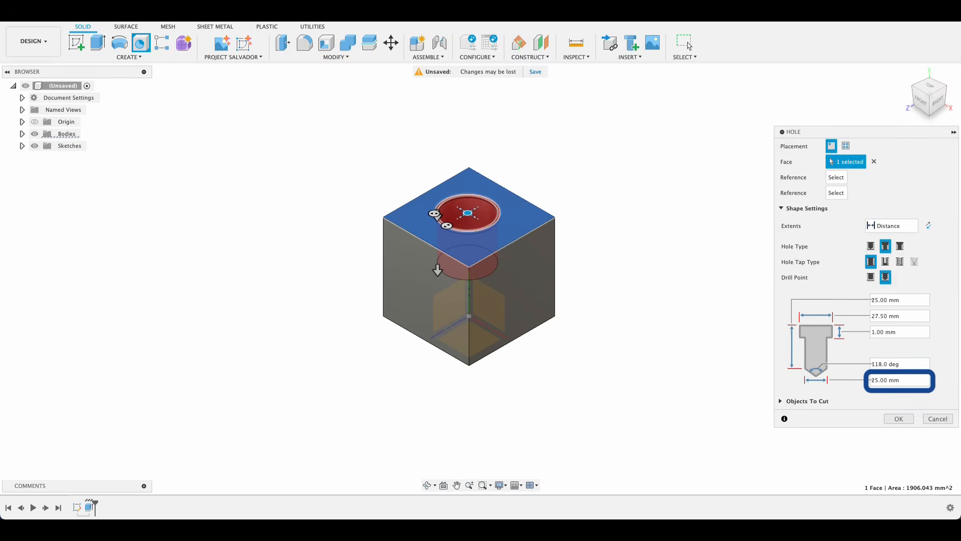
pyautogui.click(899, 246)
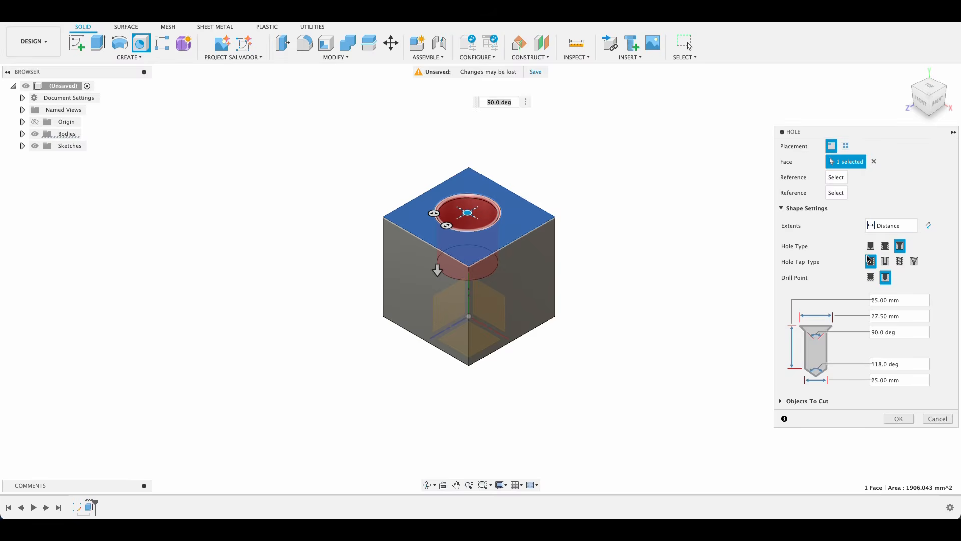
pyautogui.click(886, 263)
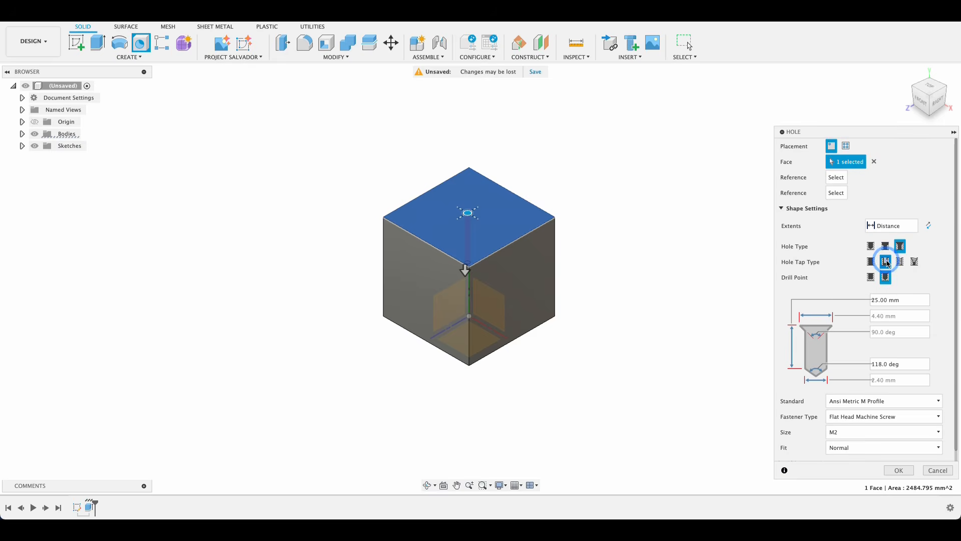
pyautogui.click(900, 263)
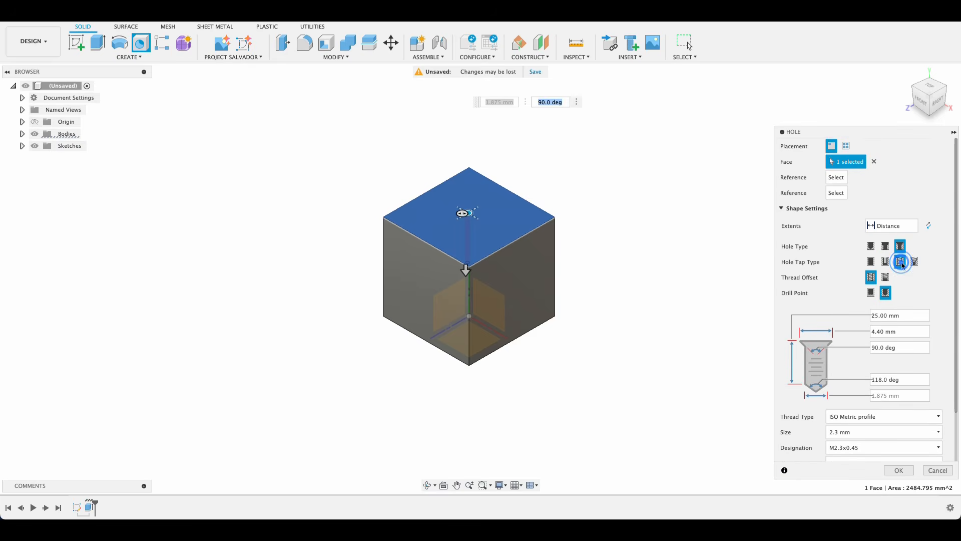
pyautogui.click(914, 262)
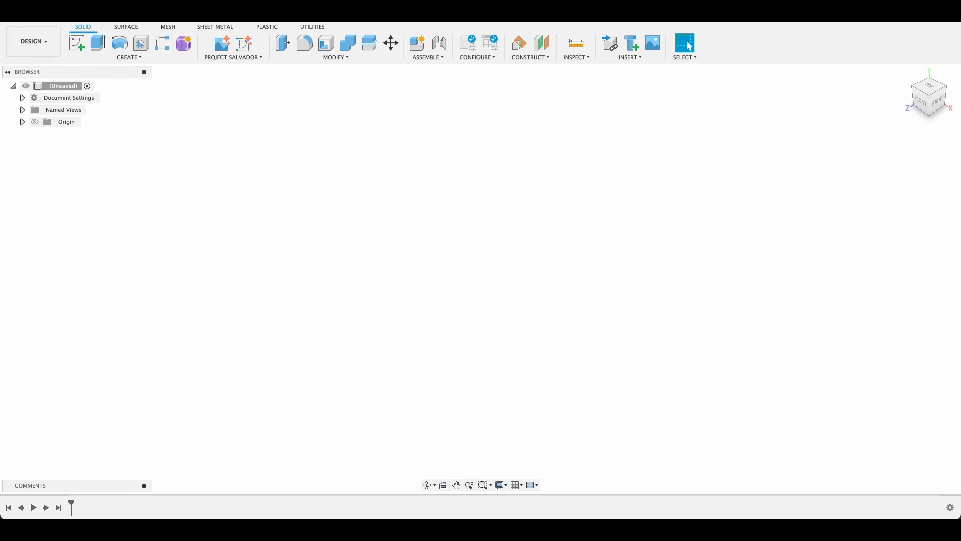
# Sketch a 50 x 50 mm rectangle from the origin on the horizontal plane and finish the sketch
pyautogui.click(76, 43)
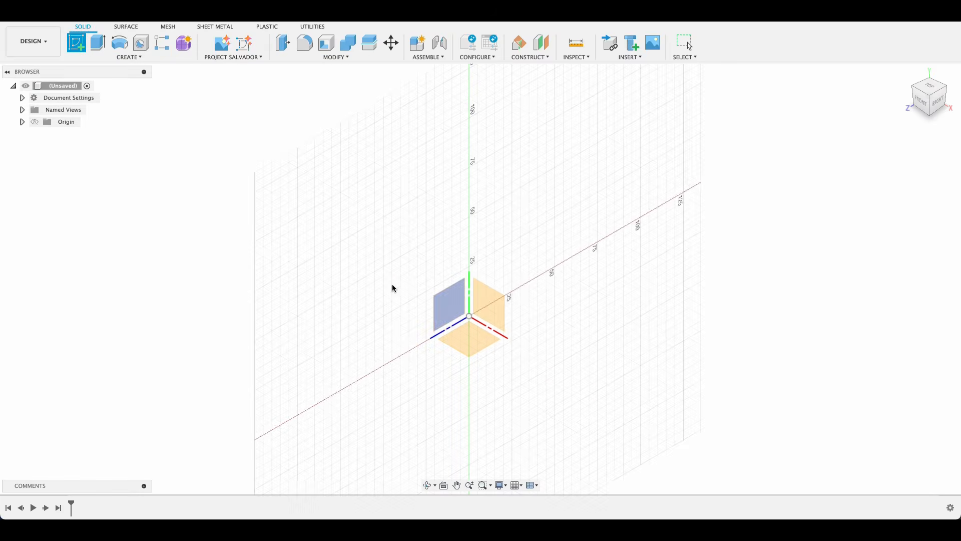
pyautogui.click(476, 347)
pyautogui.press('r')
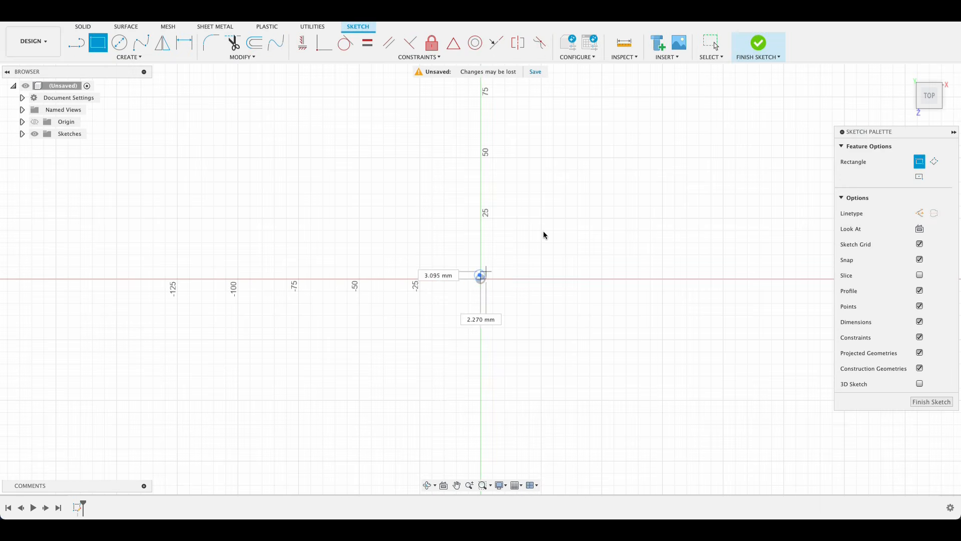
pyautogui.click(481, 278)
pyautogui.write('50')
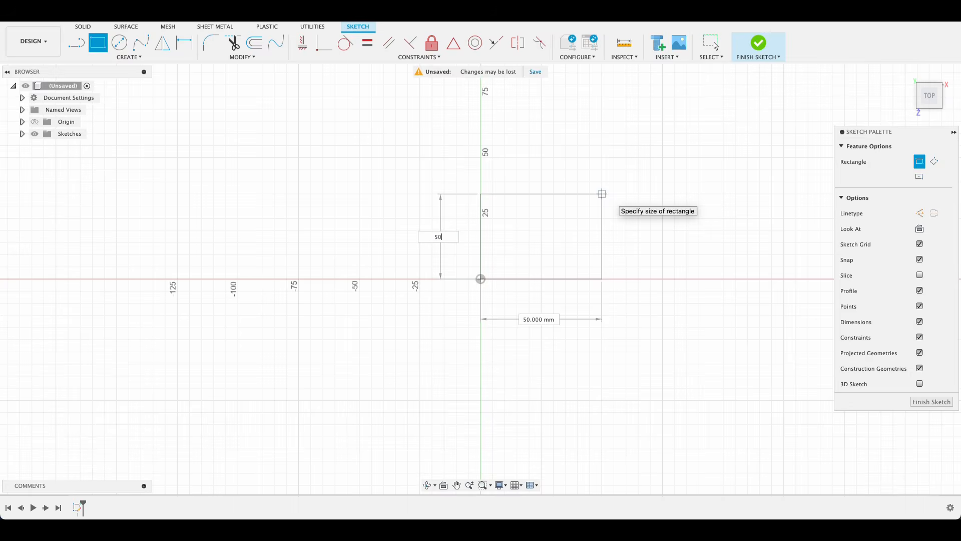
pyautogui.press('Tab')
pyautogui.write('50')
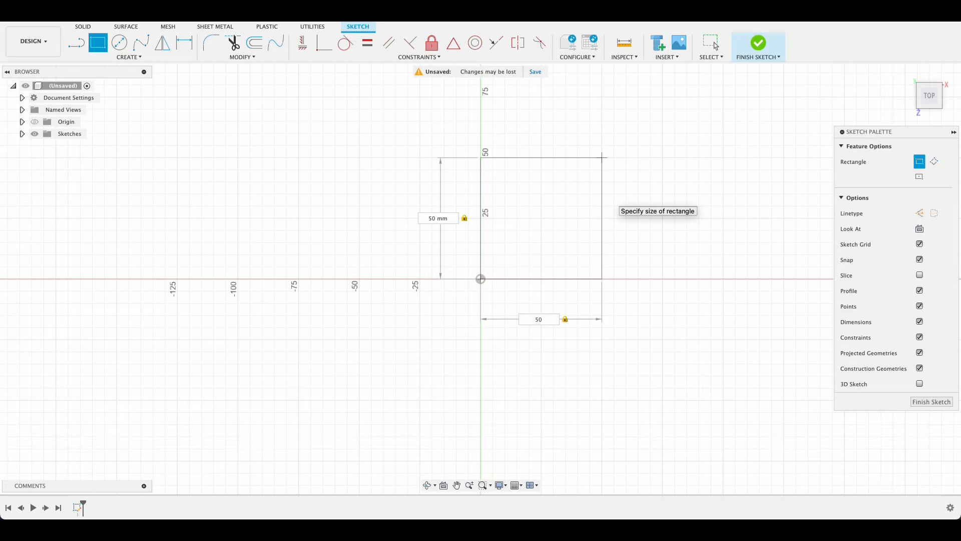
pyautogui.press('Return')
pyautogui.click(920, 349)
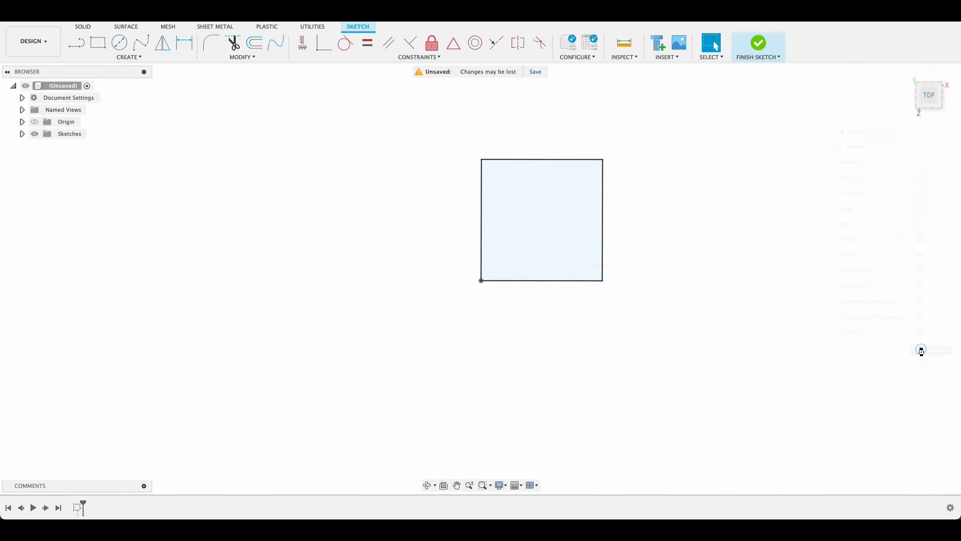
# Extrude the square profile upward 50 mm as a new body
pyautogui.press('e')
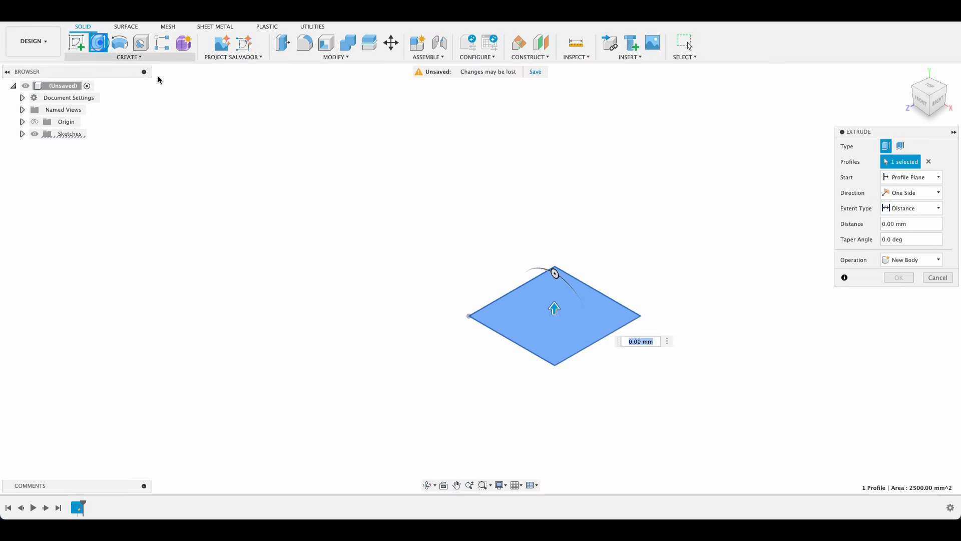
pyautogui.moveTo(554, 308); pyautogui.dragTo(557, 247)
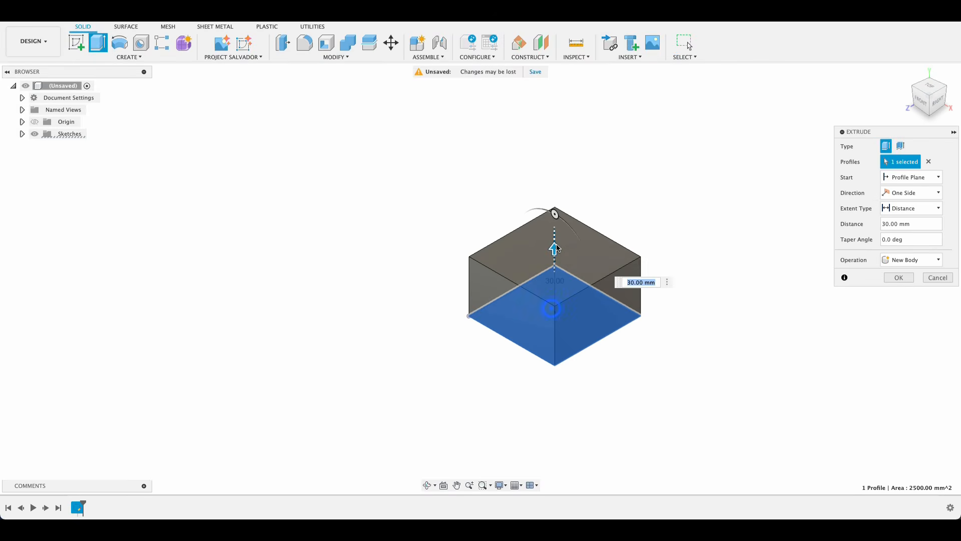
pyautogui.write('50')
pyautogui.press('Return')
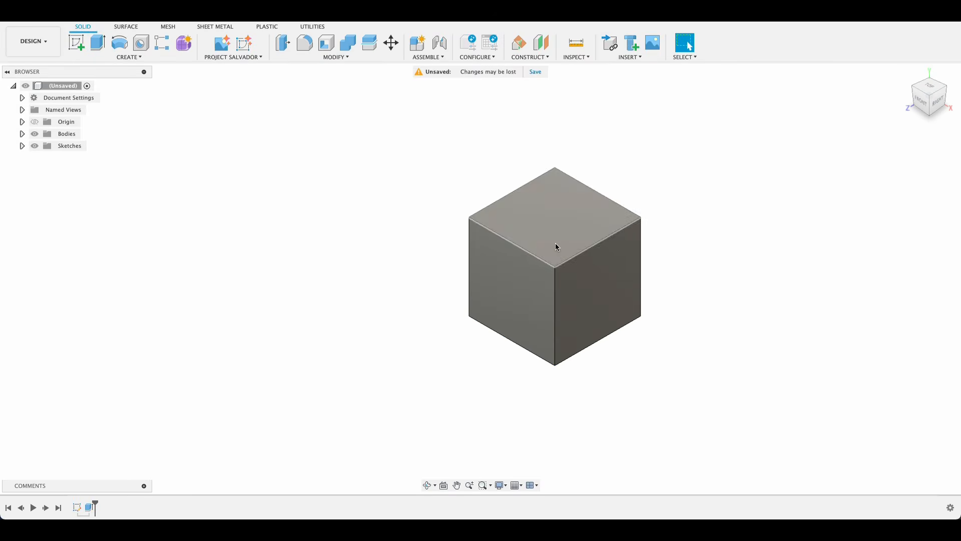
# Place a simple hole at the centre of the cube's top face and set its diameter to 10 mm
pyautogui.click(129, 57)
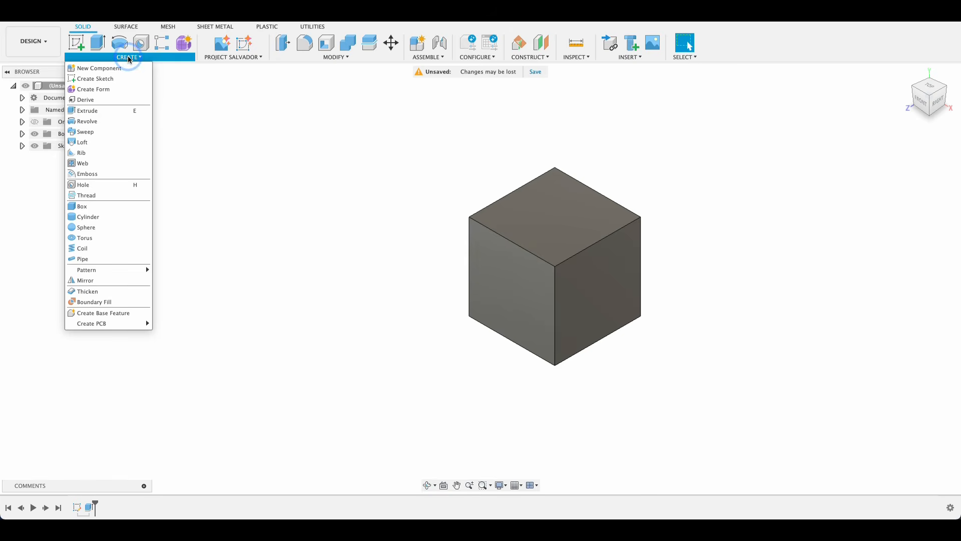
pyautogui.click(105, 187)
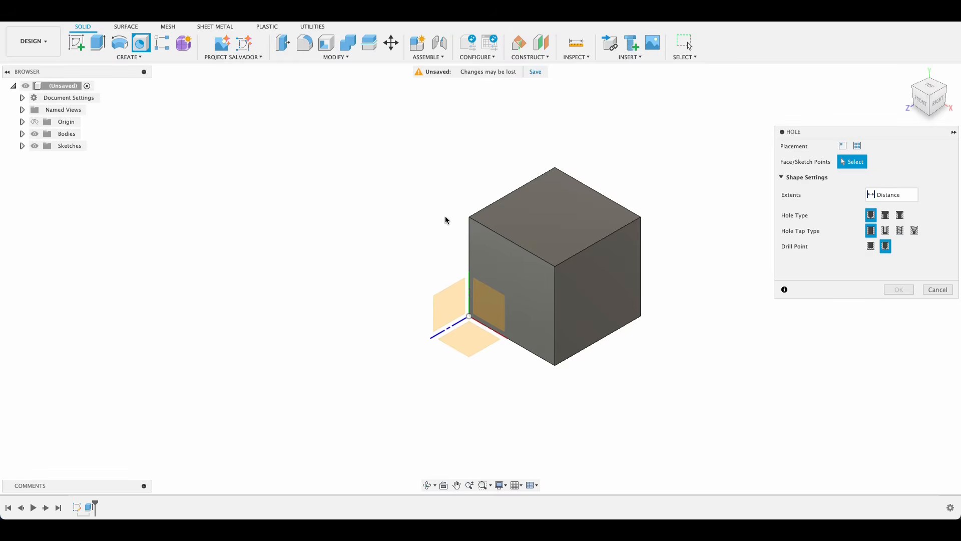
pyautogui.click(566, 211)
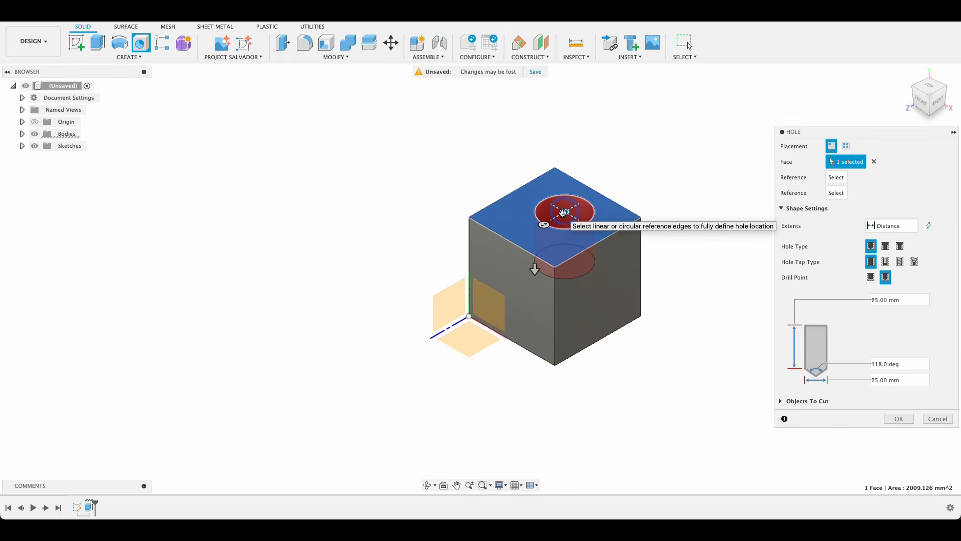
pyautogui.click(928, 91)
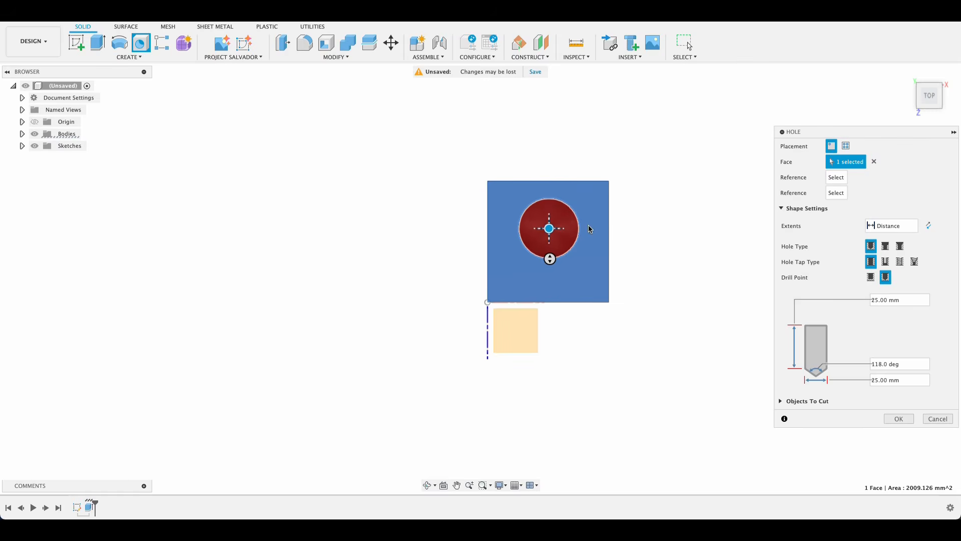
pyautogui.moveTo(549, 229); pyautogui.dragTo(551, 279)
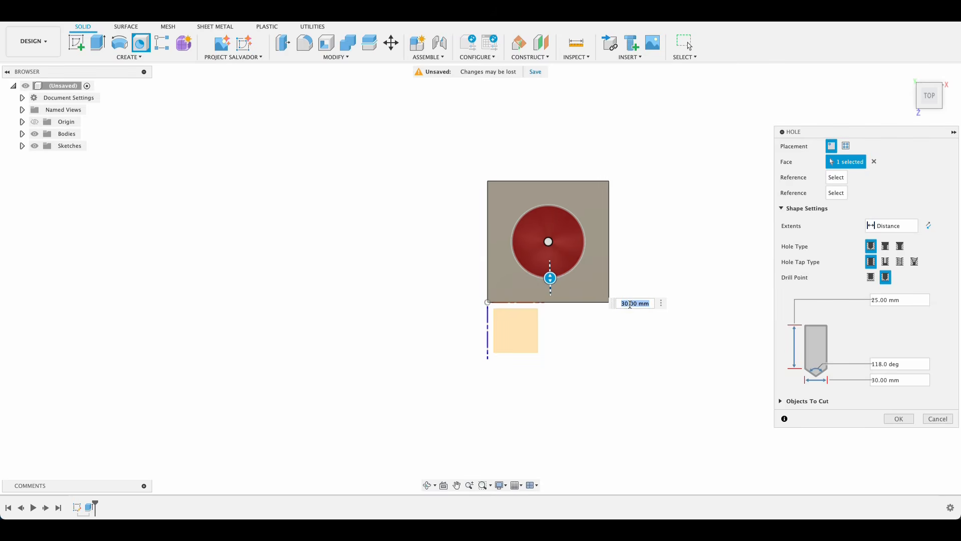
pyautogui.write('10')
pyautogui.press('Return')
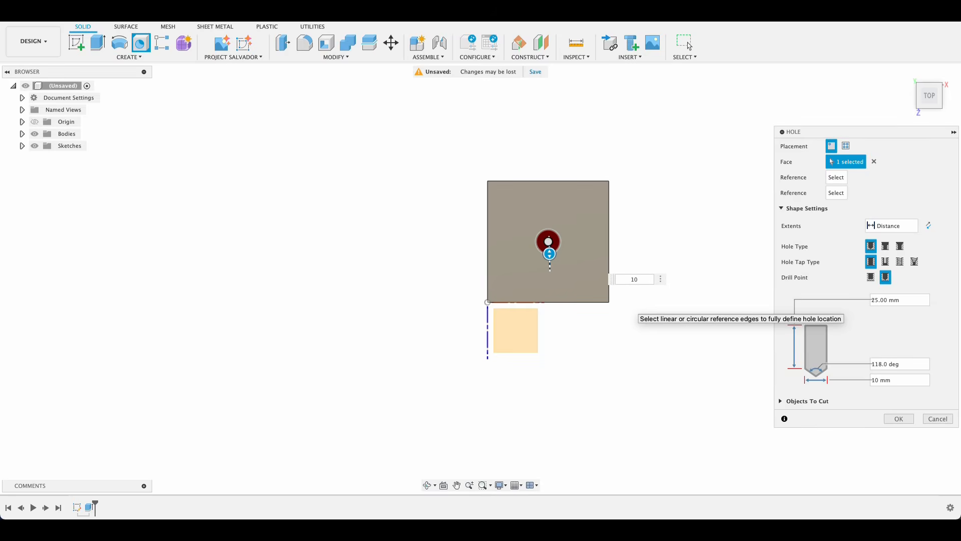
# Make the hole a counterbore with 15 mm counterbore diameter, 5 mm counterbore depth and 20 mm total depth, and create it
pyautogui.click(887, 246)
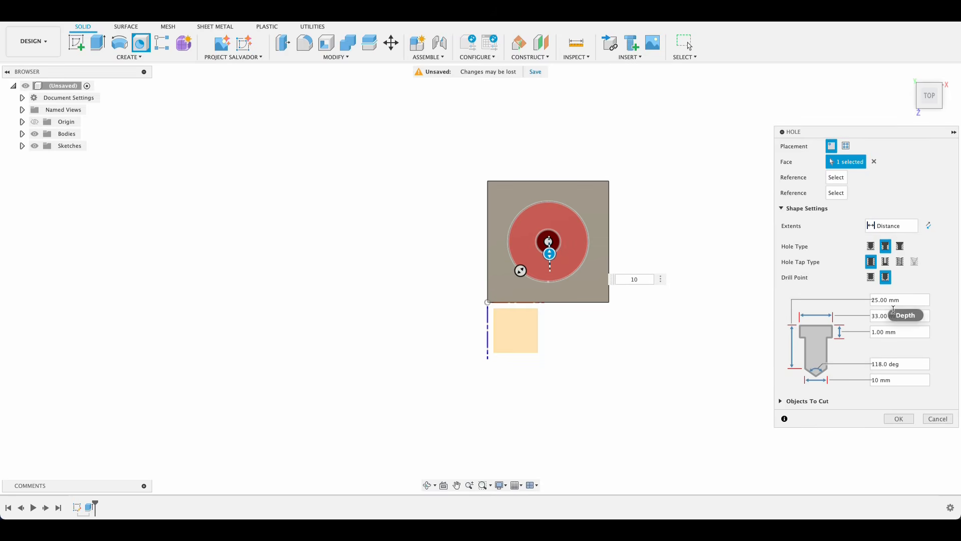
pyautogui.doubleClick(876, 315)
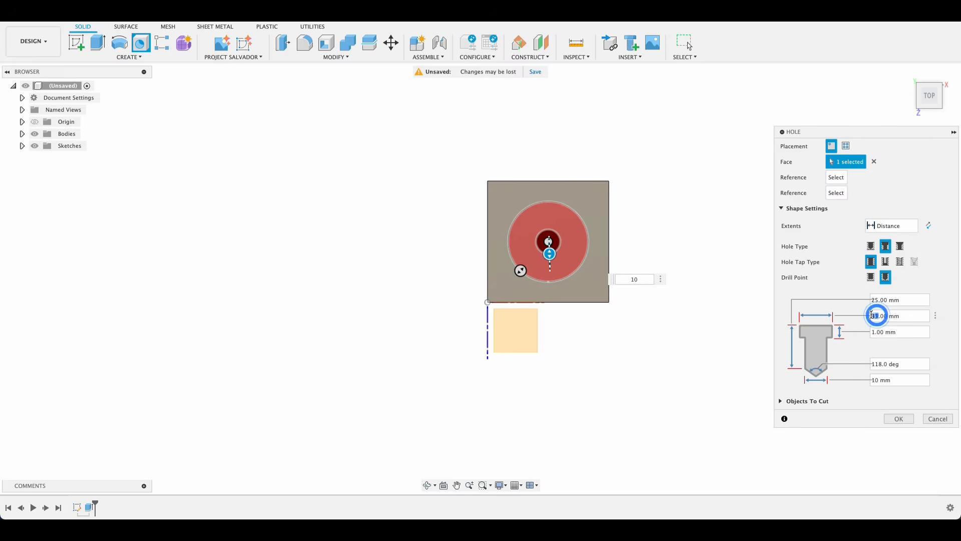
pyautogui.write('15')
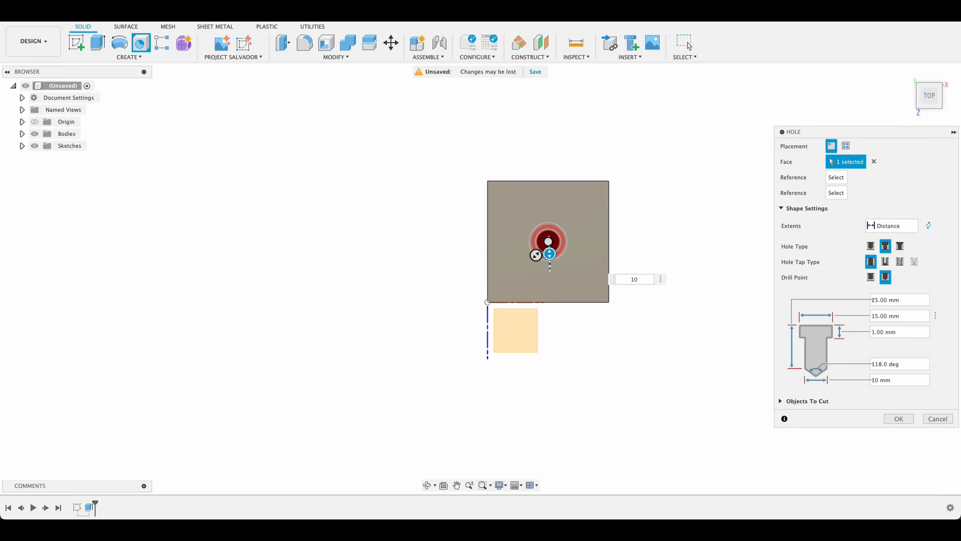
pyautogui.click(873, 332)
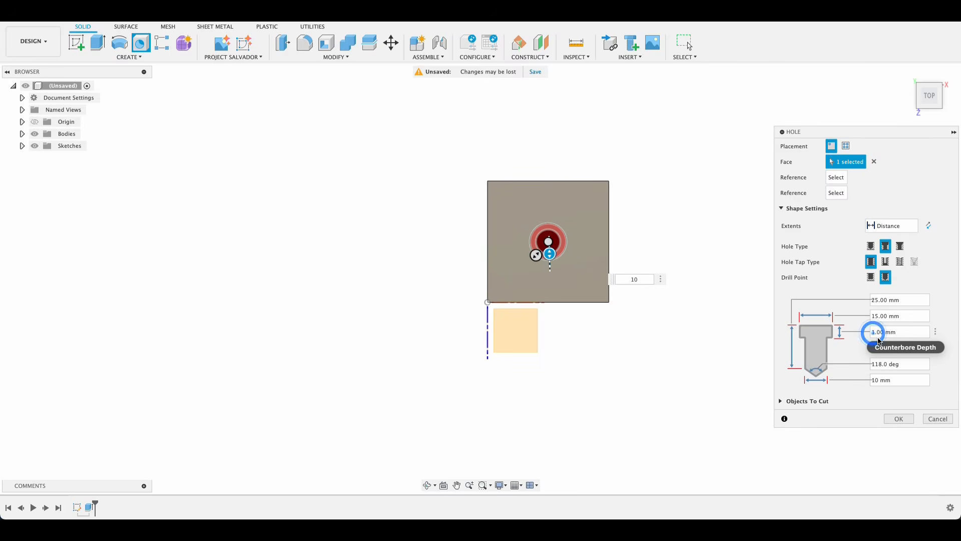
pyautogui.press('BackSpace')
pyautogui.write('5')
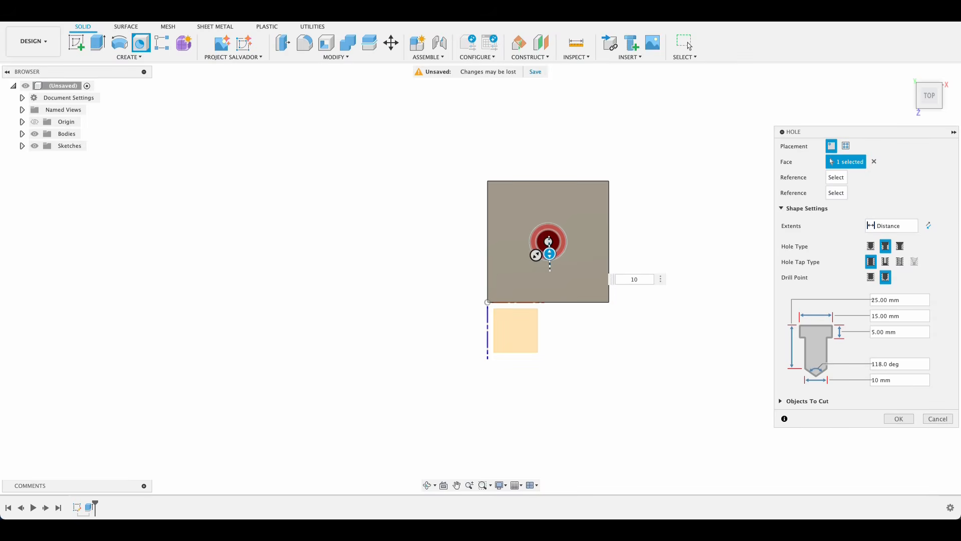
pyautogui.click(872, 299)
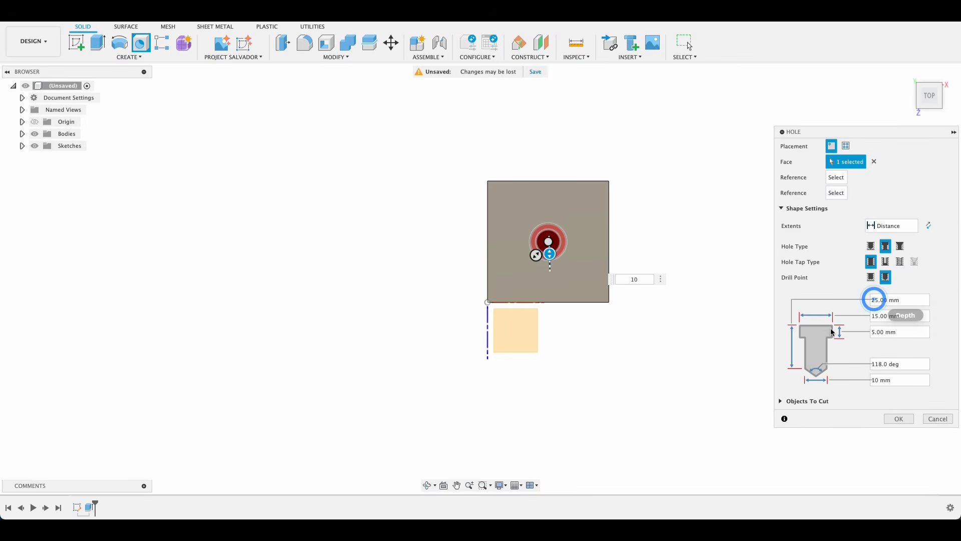
pyautogui.click(877, 299)
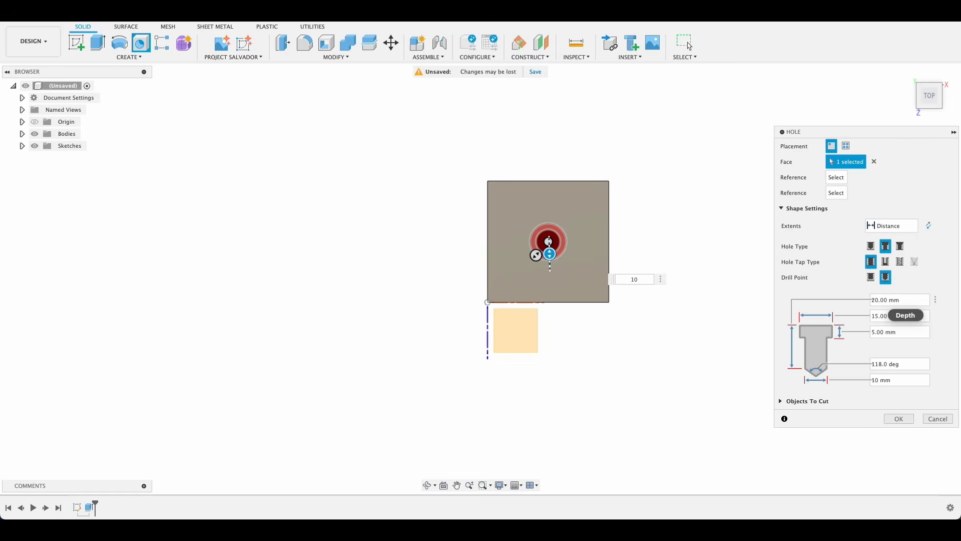
pyautogui.click(897, 419)
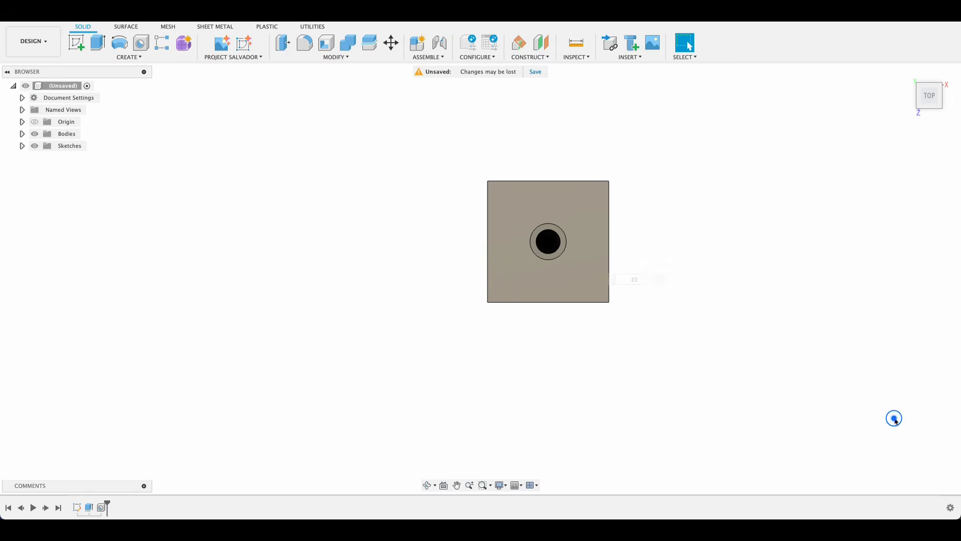
# Create a section analysis from the cube's front face with the cut plane offset -25 mm through the hole
pyautogui.click(579, 59)
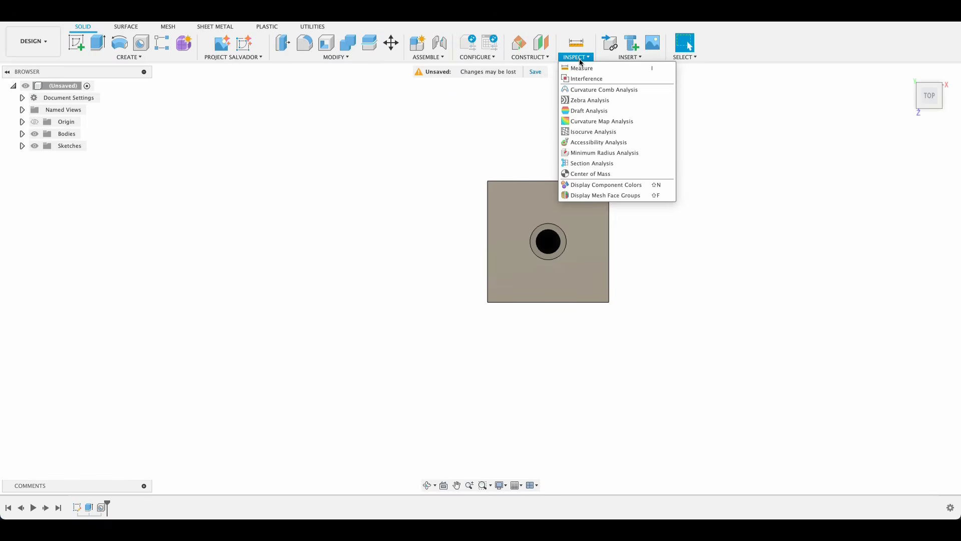
pyautogui.click(595, 163)
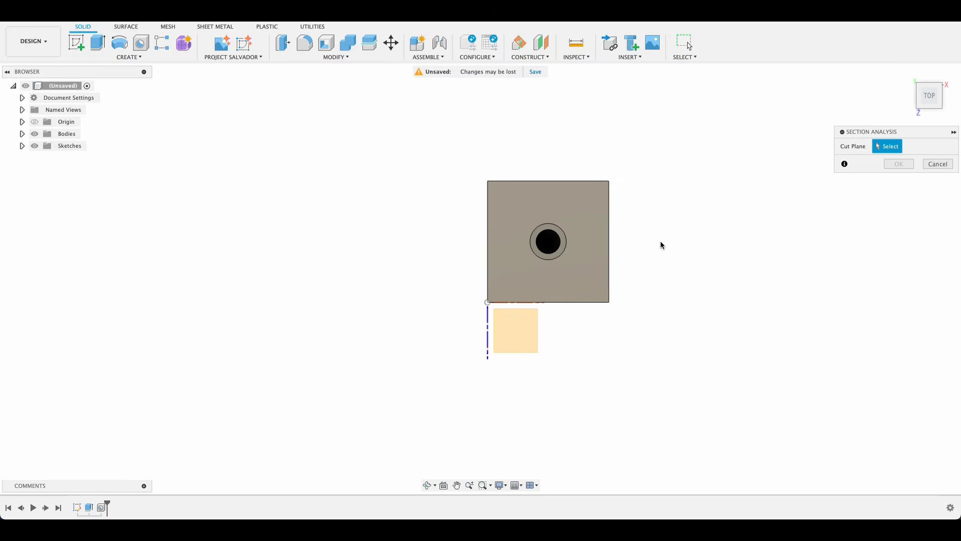
pyautogui.keyDown('shift'); pyautogui.moveTo(676, 263); pyautogui.dragTo(669, 217, button='middle'); pyautogui.keyUp('shift')
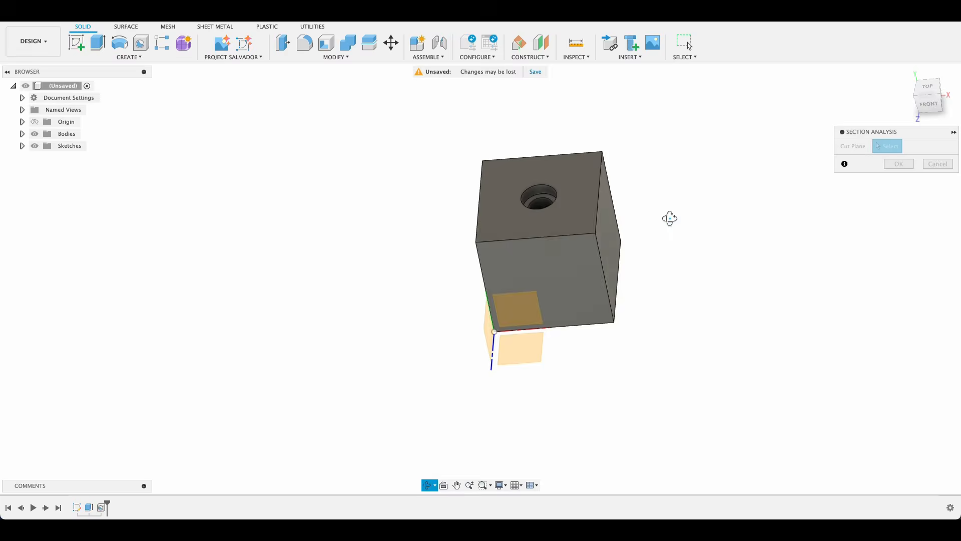
pyautogui.click(592, 261)
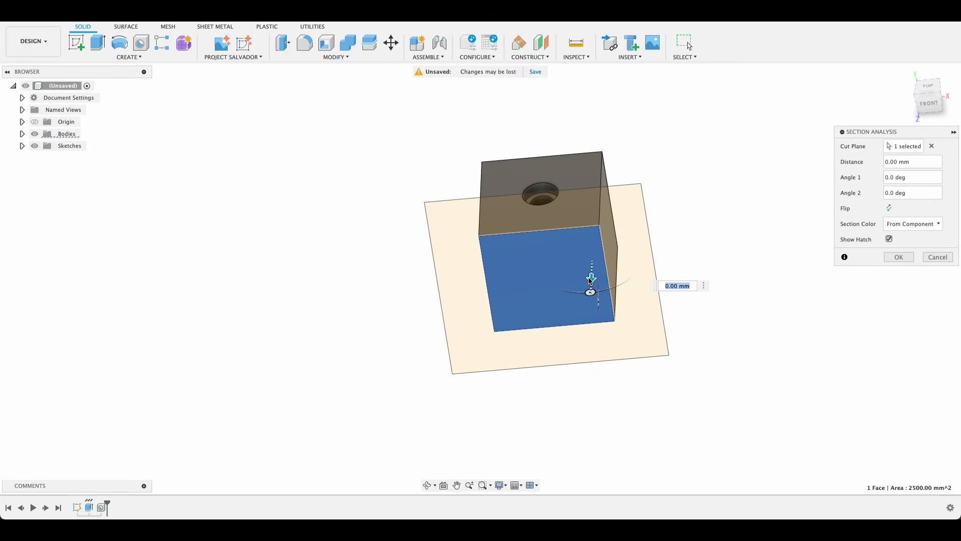
pyautogui.moveTo(591, 278); pyautogui.dragTo(593, 242)
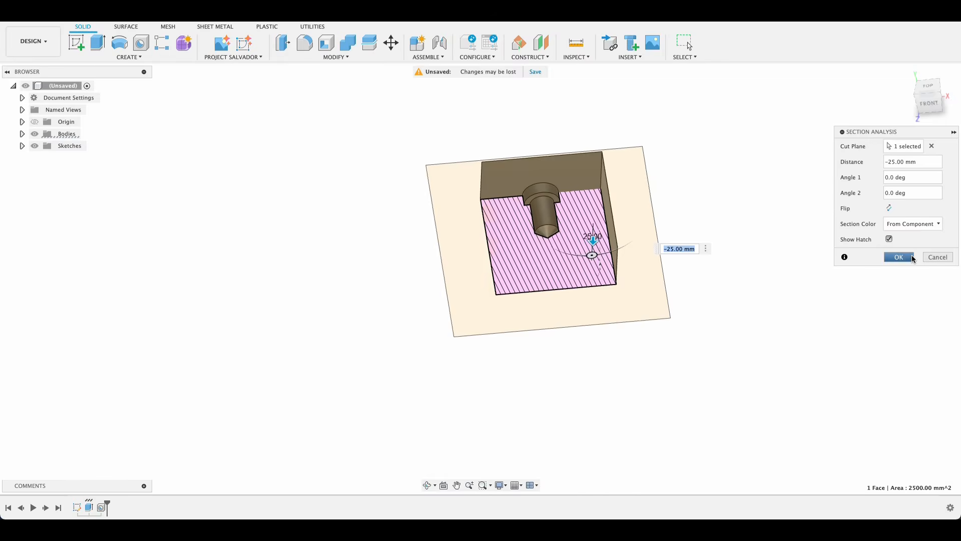
pyautogui.click(906, 257)
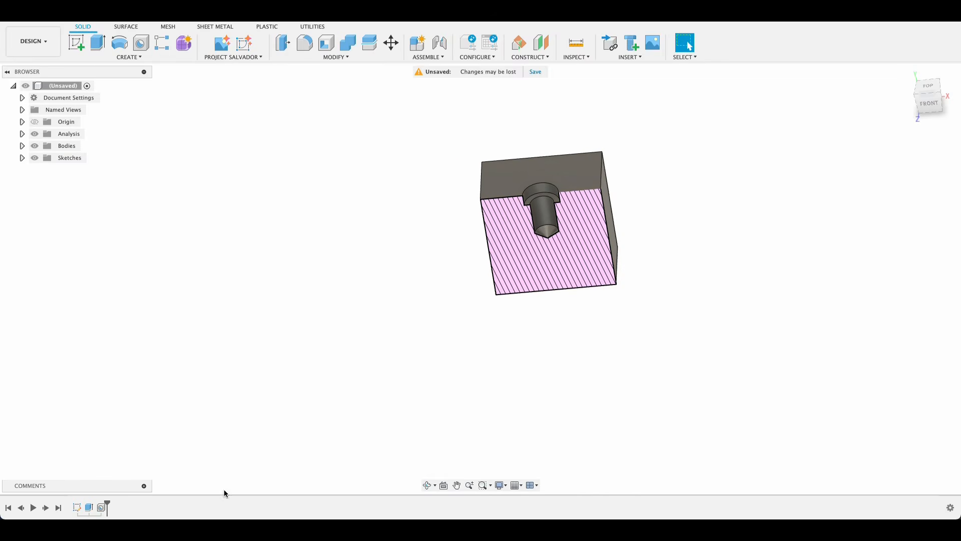
# Edit the existing hole feature, changing it to a countersink with a 12 mm countersink diameter
pyautogui.doubleClick(100, 511)
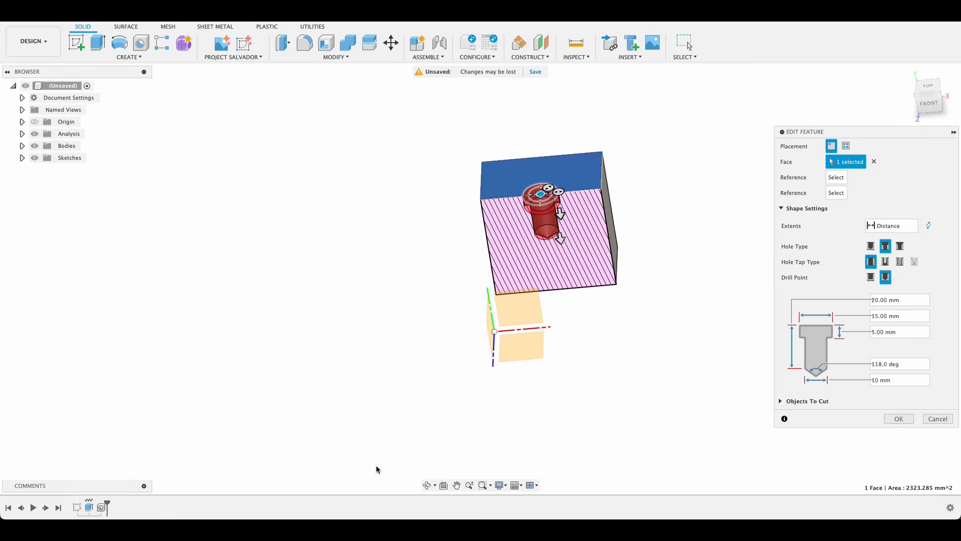
pyautogui.click(900, 245)
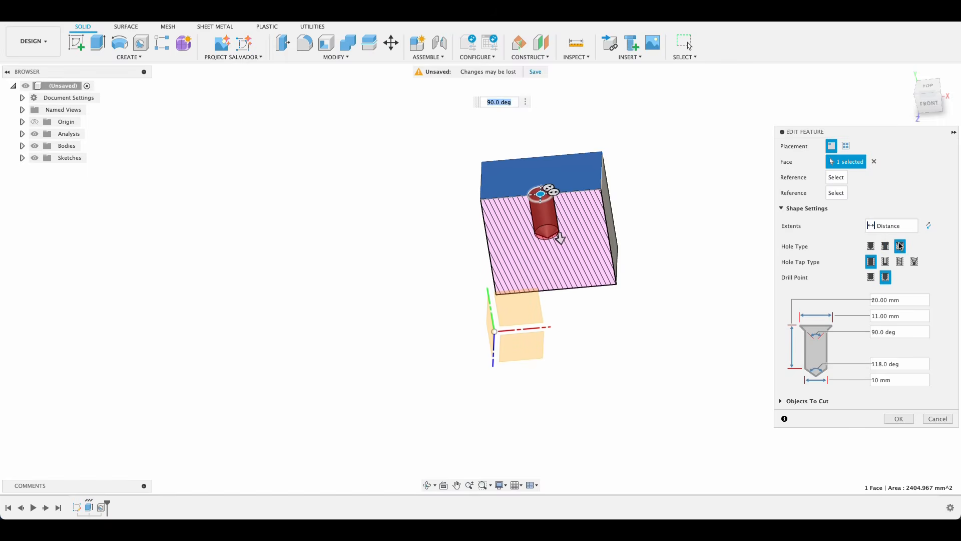
pyautogui.click(929, 103)
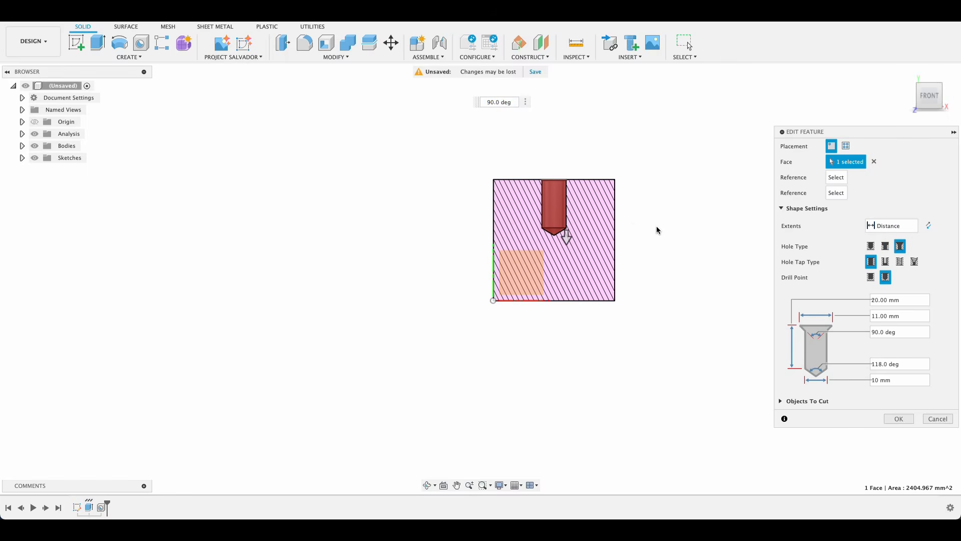
pyautogui.scroll(5, 628, 213)
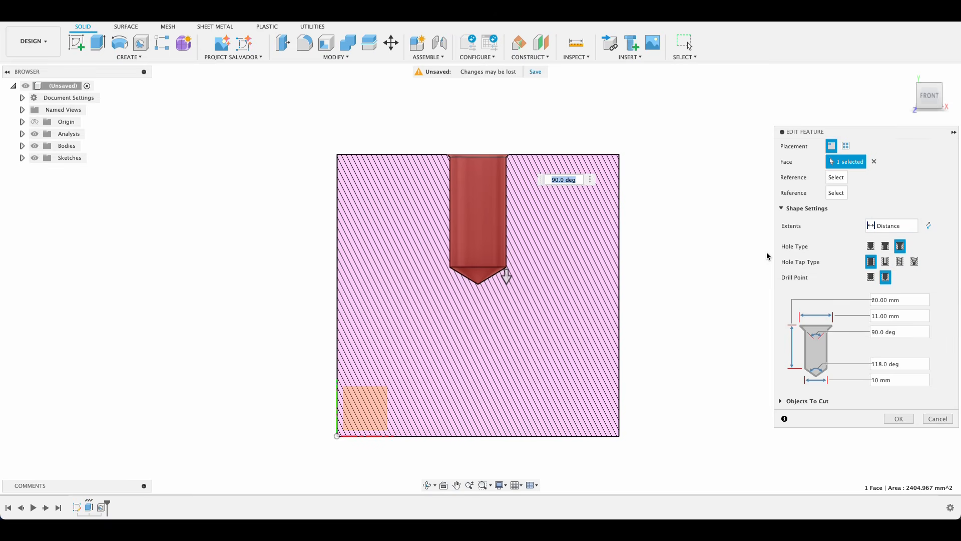
pyautogui.click(877, 315)
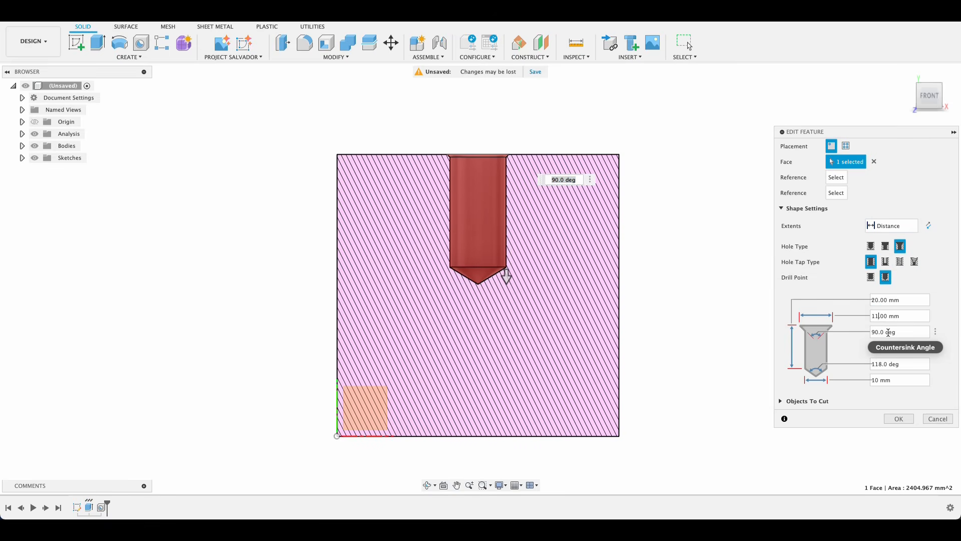
pyautogui.press('Delete')
pyautogui.write('2')
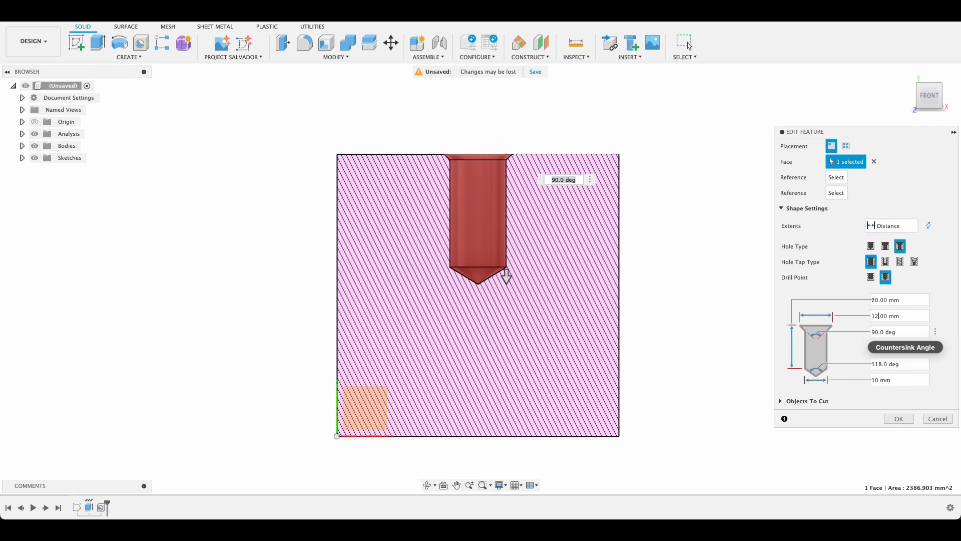
# Make the hole tapped with a 10.0 mm ISO Metric thread size, turn on the modeled thread and apply the edit
pyautogui.click(898, 262)
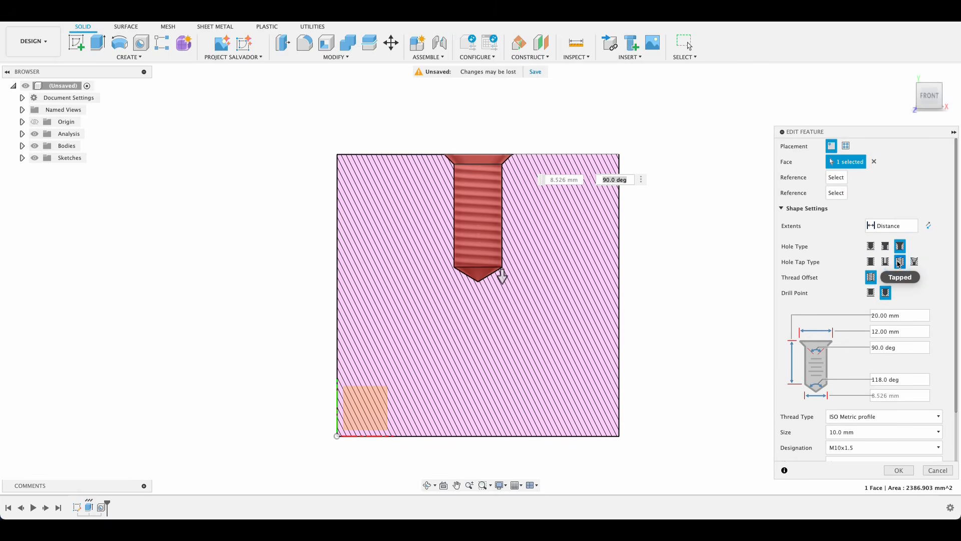
pyautogui.moveTo(955, 386); pyautogui.dragTo(958, 440)
pyautogui.click(878, 371)
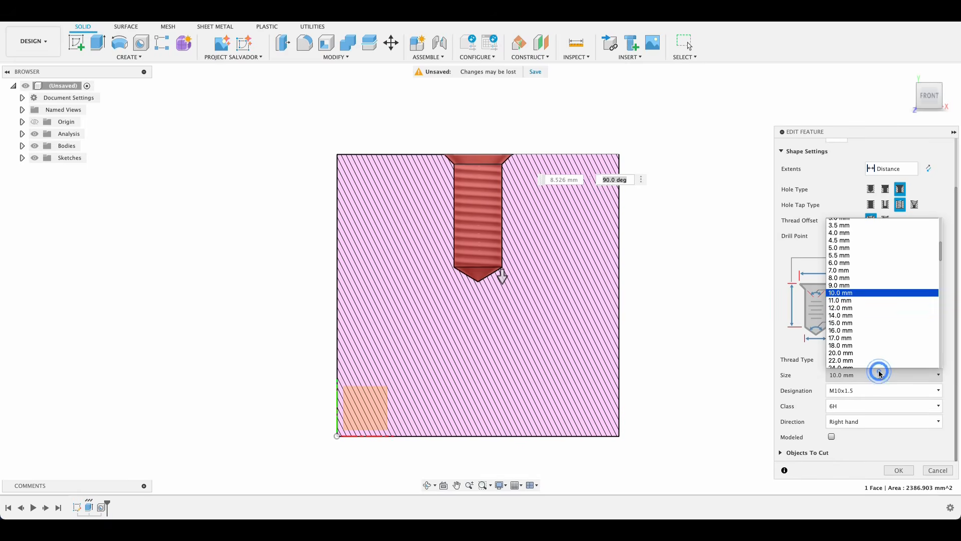
pyautogui.click(851, 292)
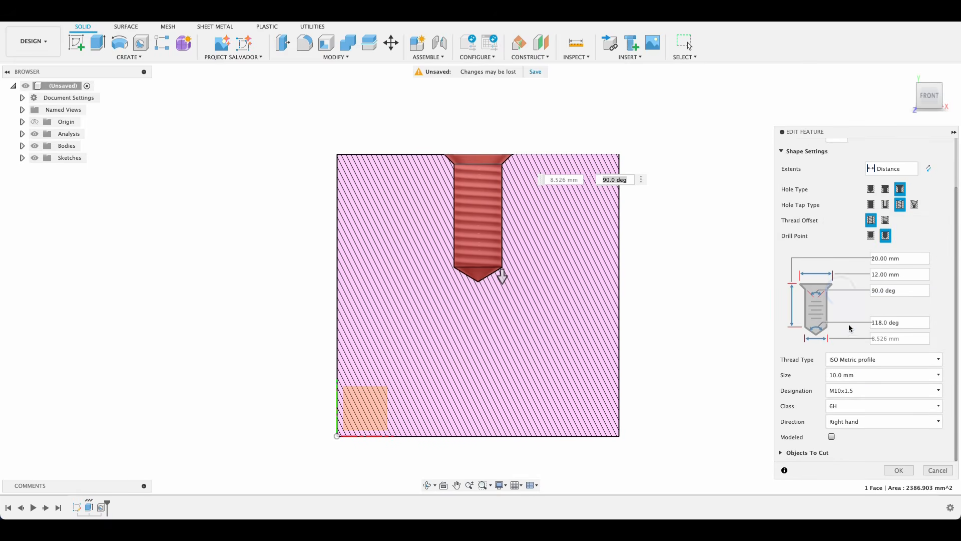
pyautogui.click(832, 437)
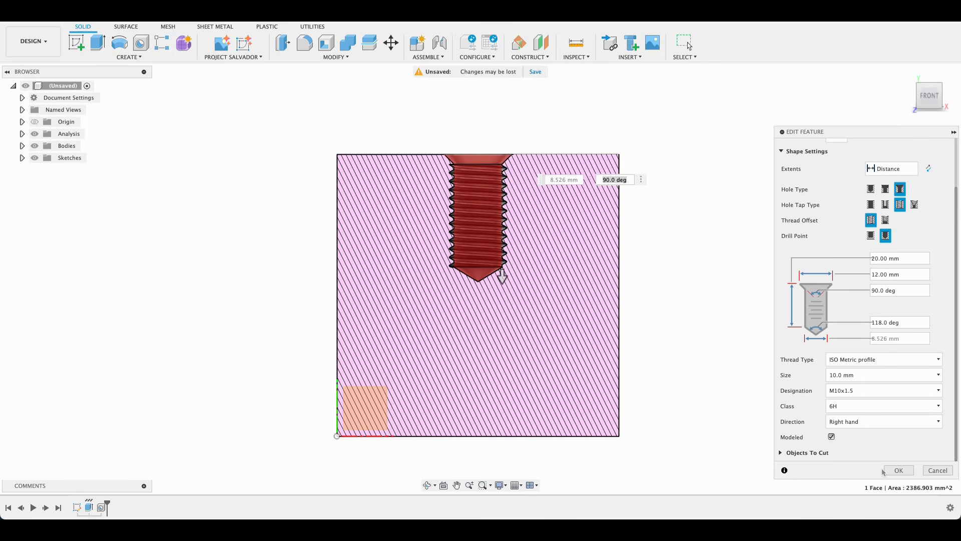
pyautogui.click(898, 470)
pyautogui.keyDown('shift'); pyautogui.moveTo(699, 311); pyautogui.dragTo(705, 342, button='middle'); pyautogui.keyUp('shift')
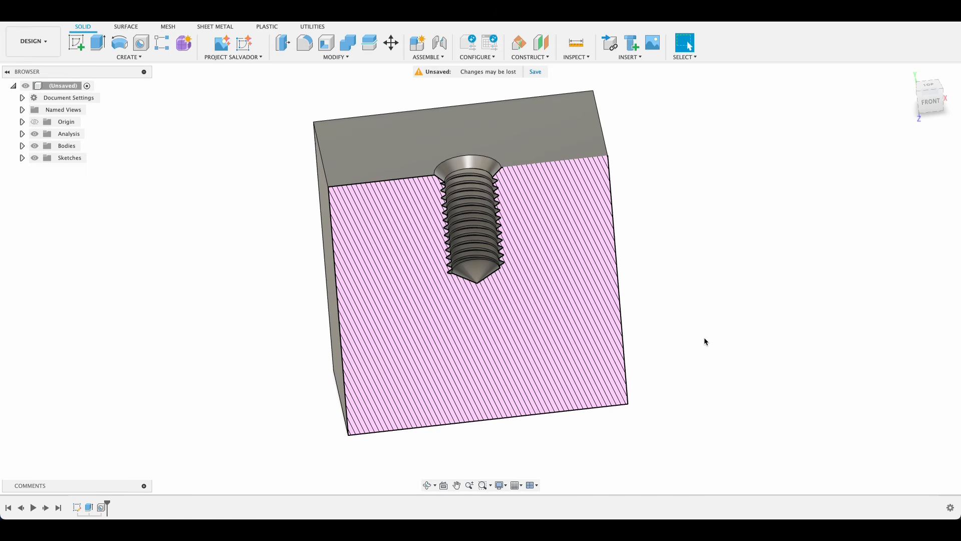